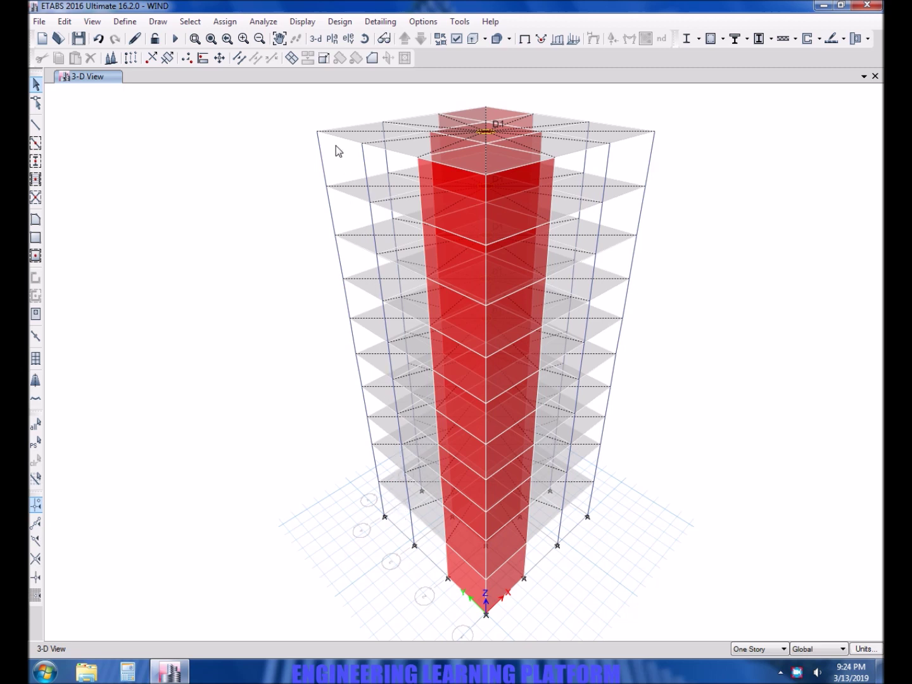
- Switch the view to the elevation along grid line 1
click(347, 38)
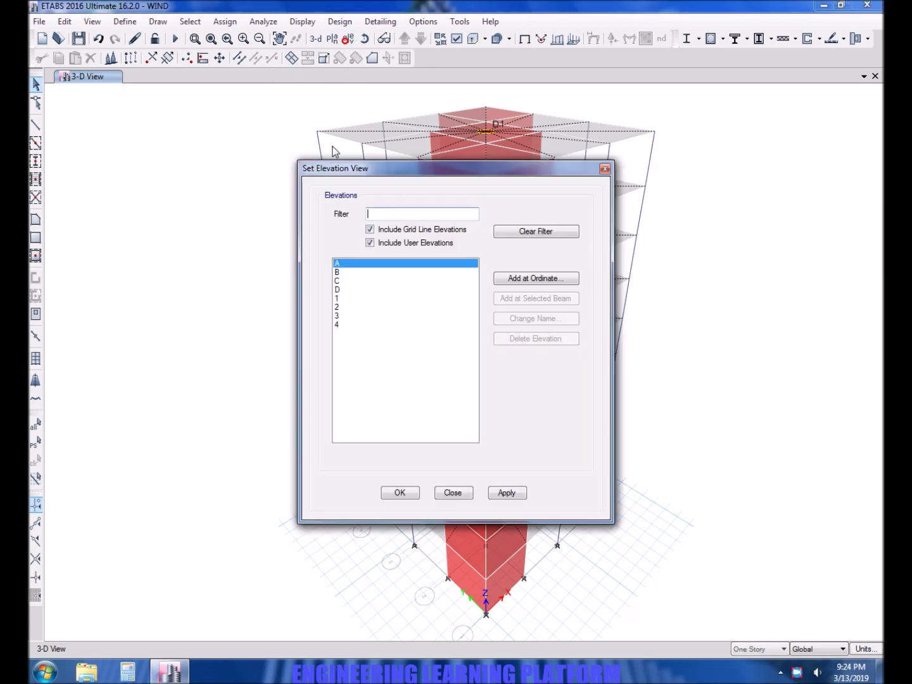
click(352, 298)
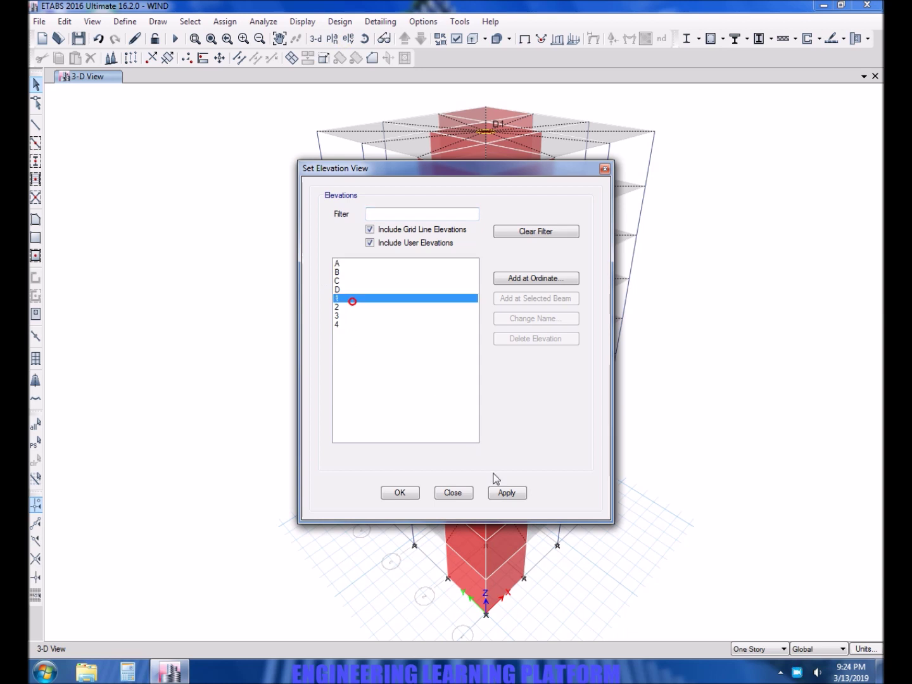
click(516, 498)
click(406, 494)
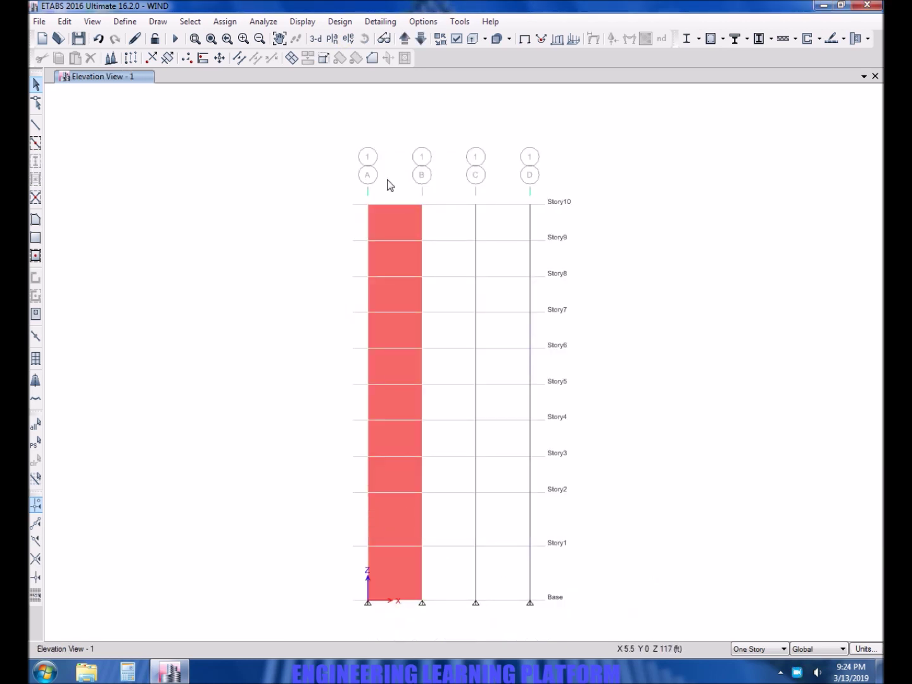
- Add a load pattern named Wind, type Wind, with UBC 97 auto lateral loading
click(121, 22)
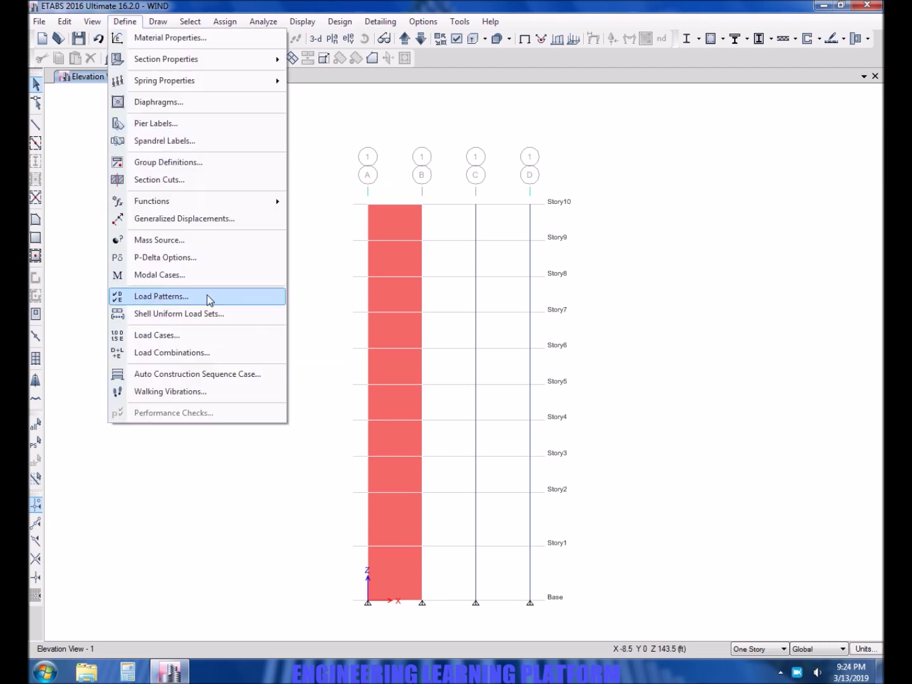
click(210, 297)
text(Wind)
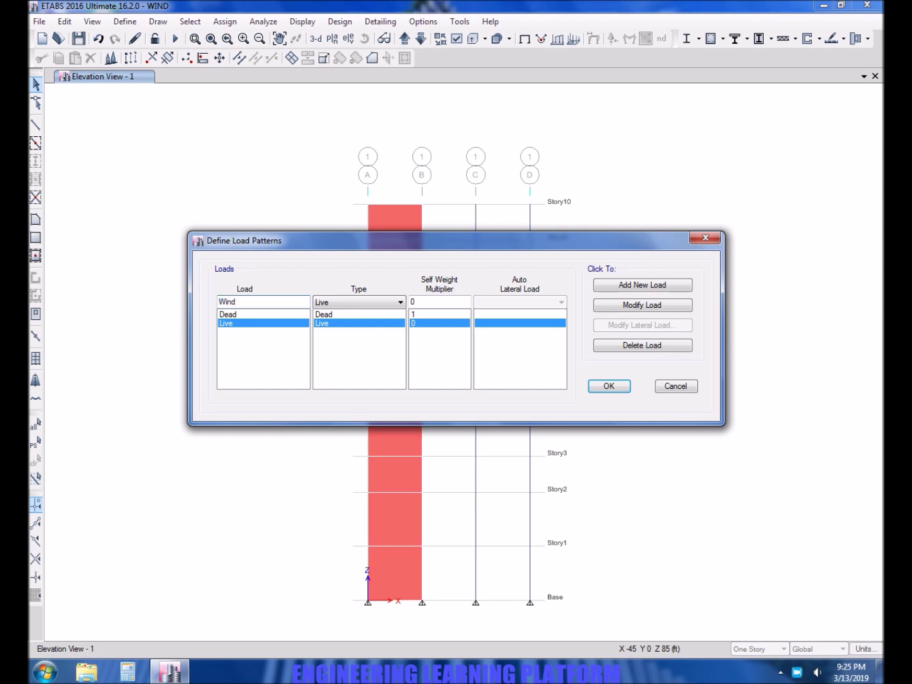
click(350, 303)
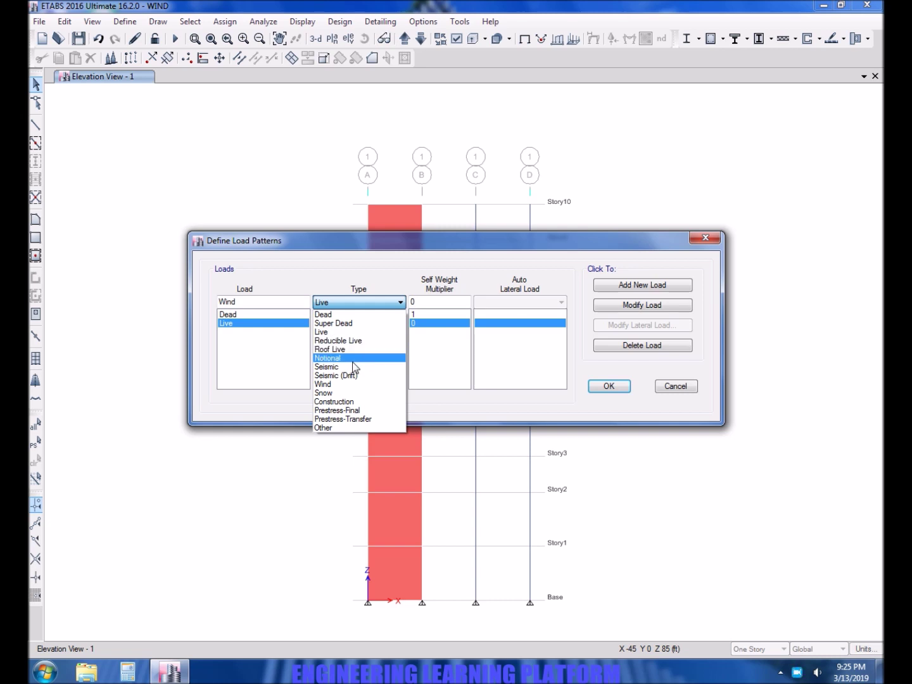
click(347, 384)
click(496, 302)
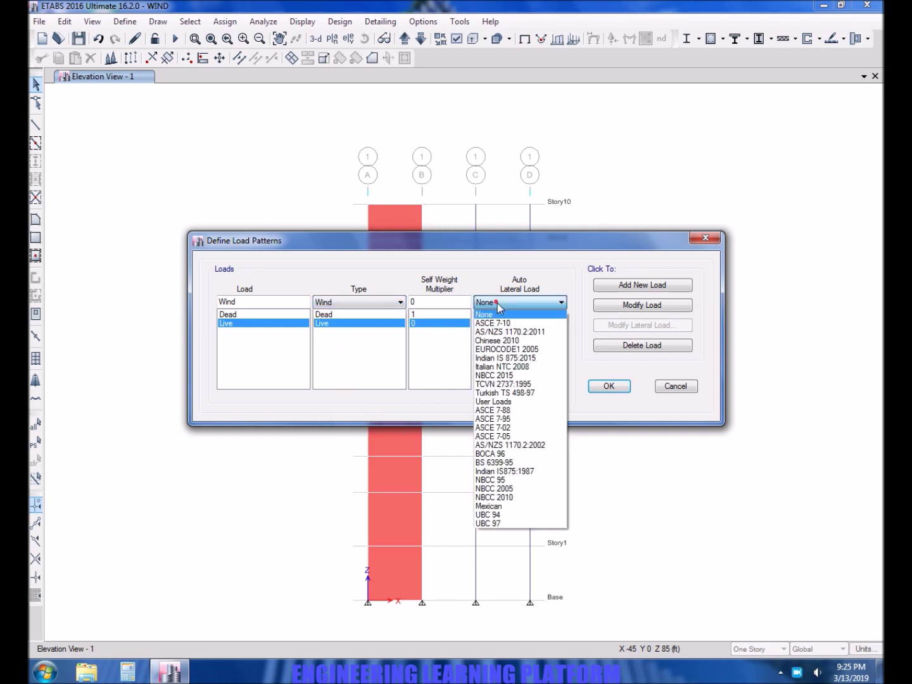
click(501, 523)
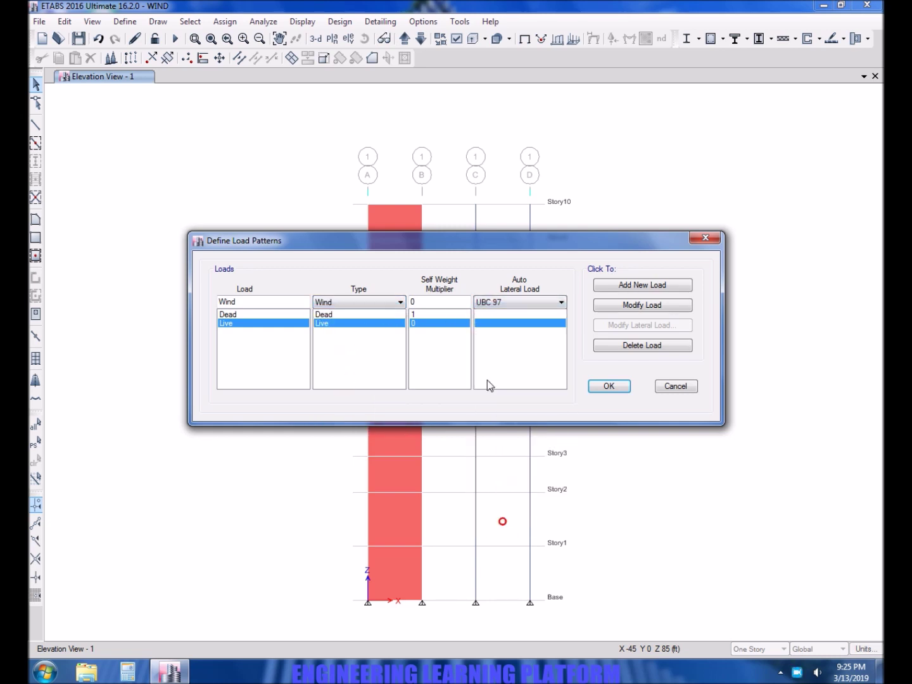
click(645, 286)
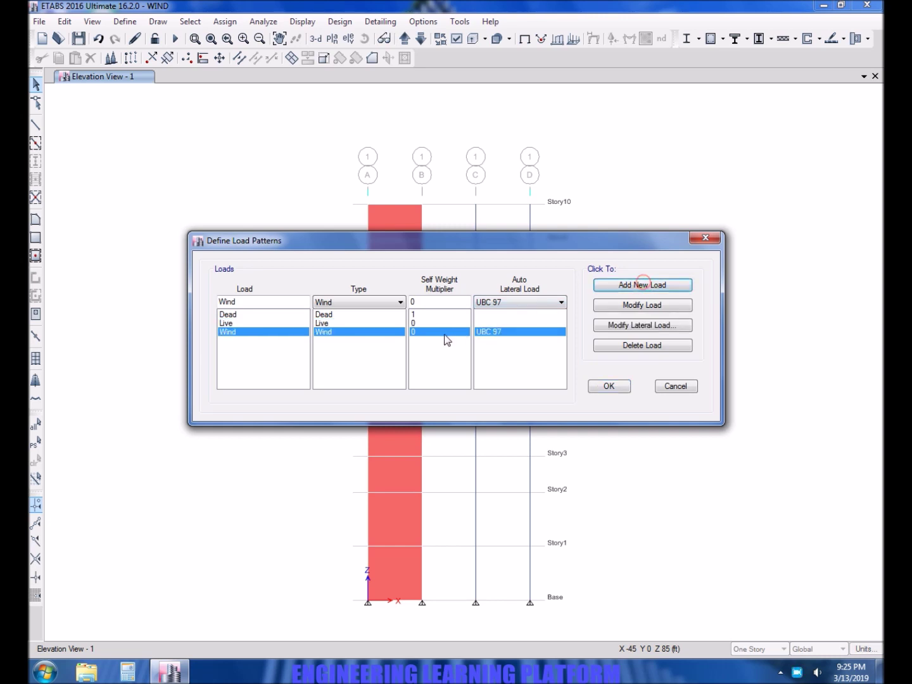
click(620, 326)
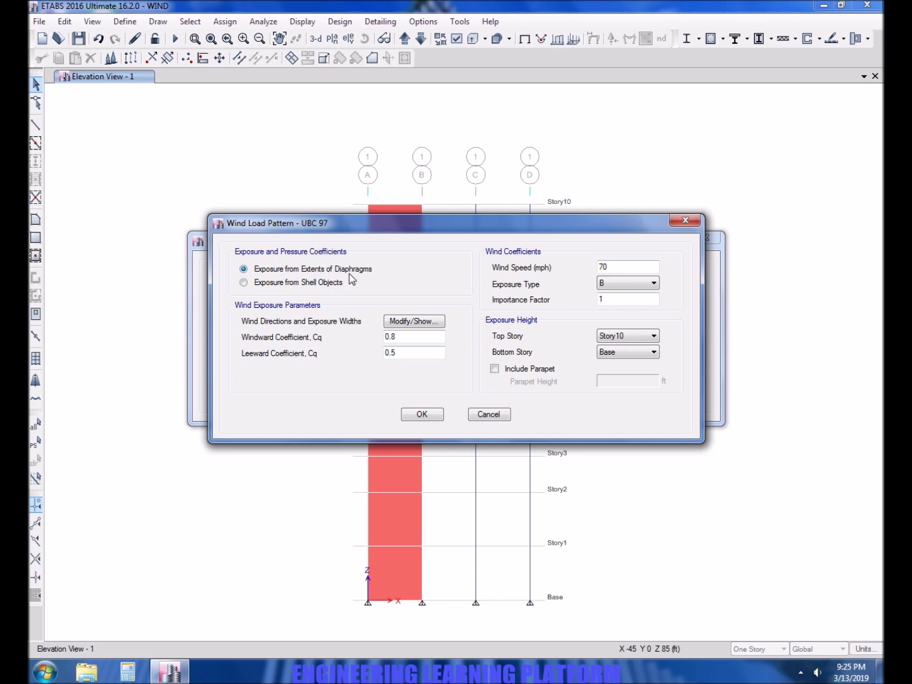
- Set the UBC 97 wind speed to 100 mph and the exposure type to C
drag(619, 267, 580, 268)
text(100)
click(603, 283)
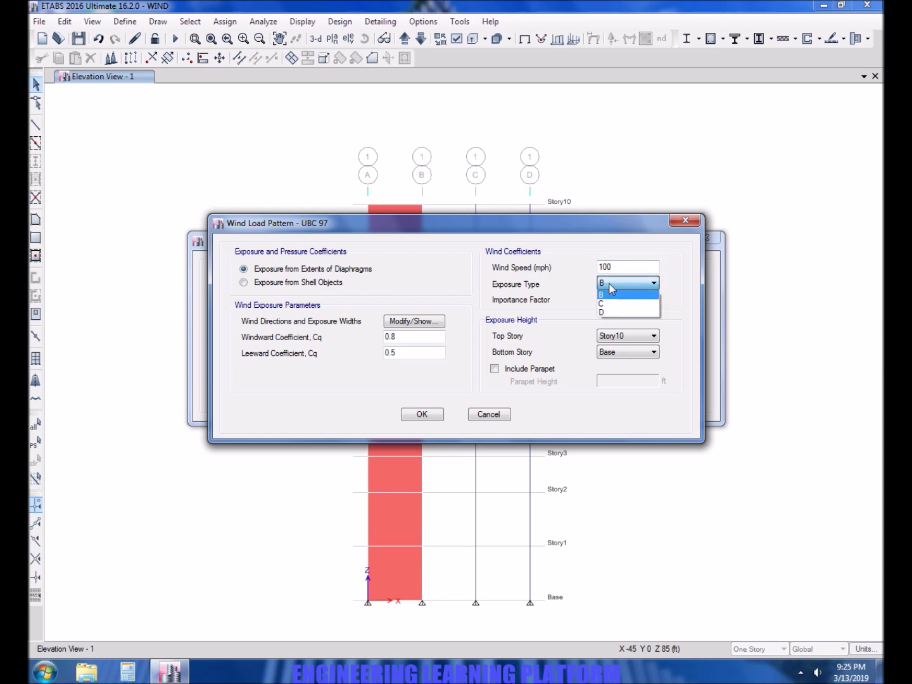
click(609, 285)
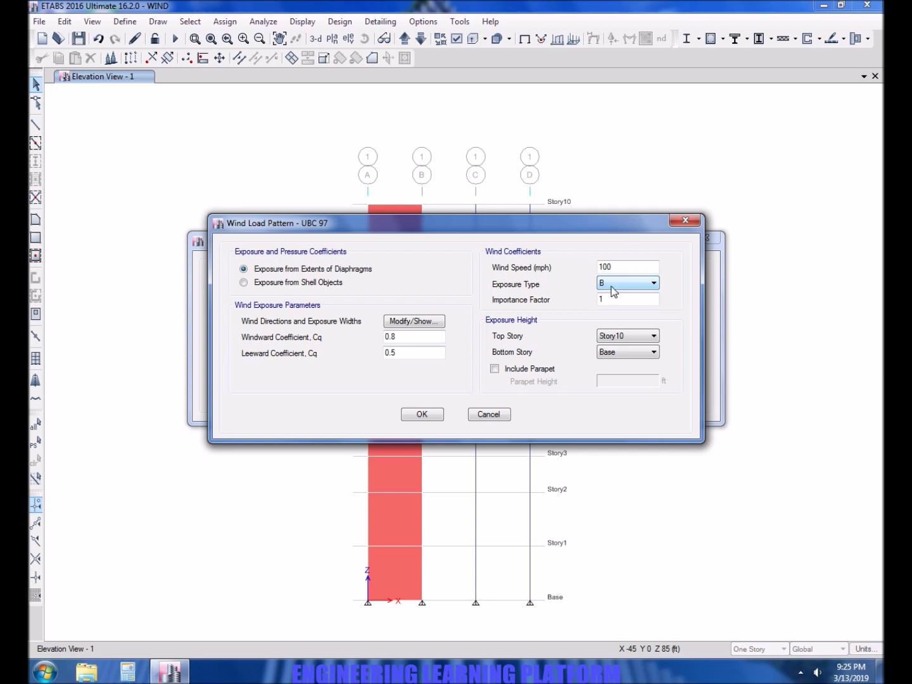
click(612, 288)
click(613, 305)
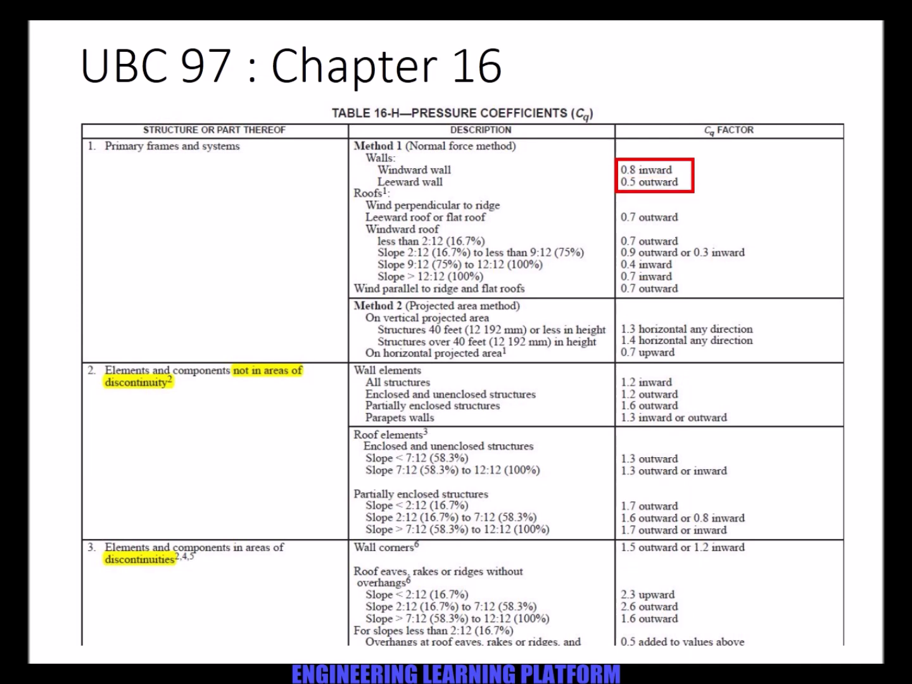
- Advance the slides from Table 16-H to the occupancy category Table 16-K
key(Right)
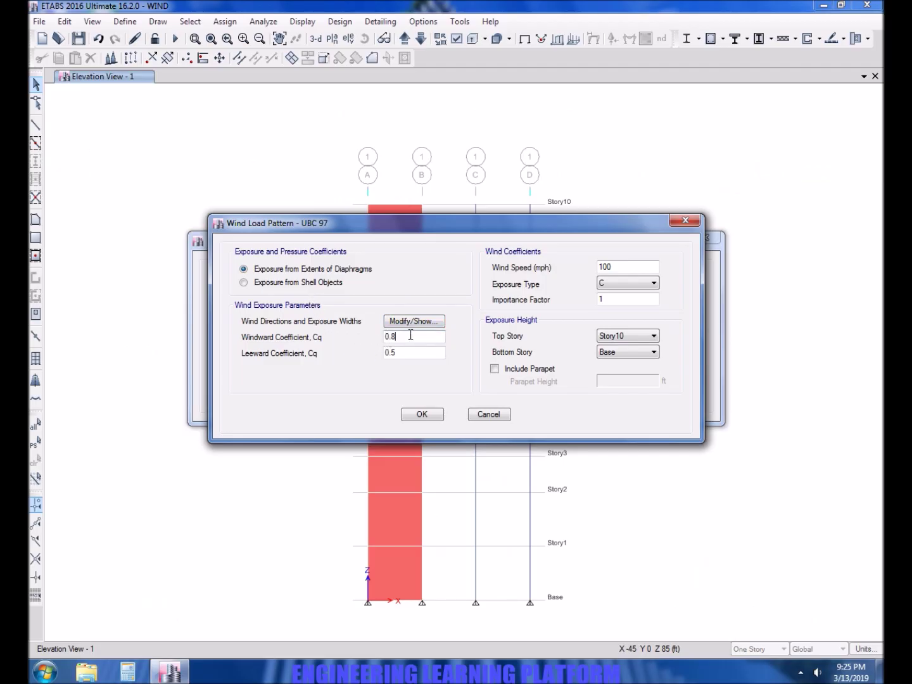
click(409, 335)
click(414, 351)
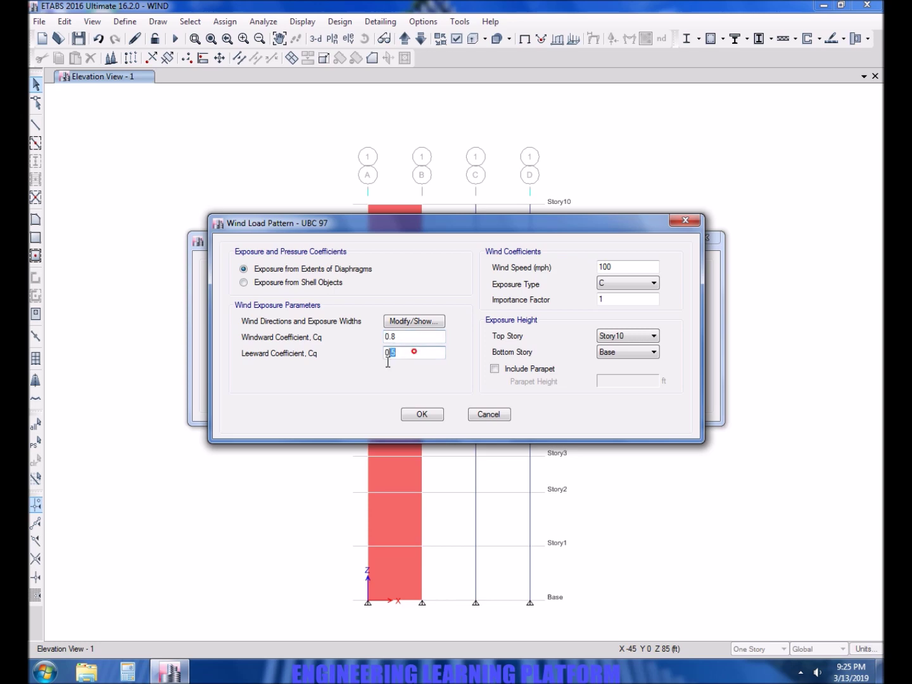
click(431, 322)
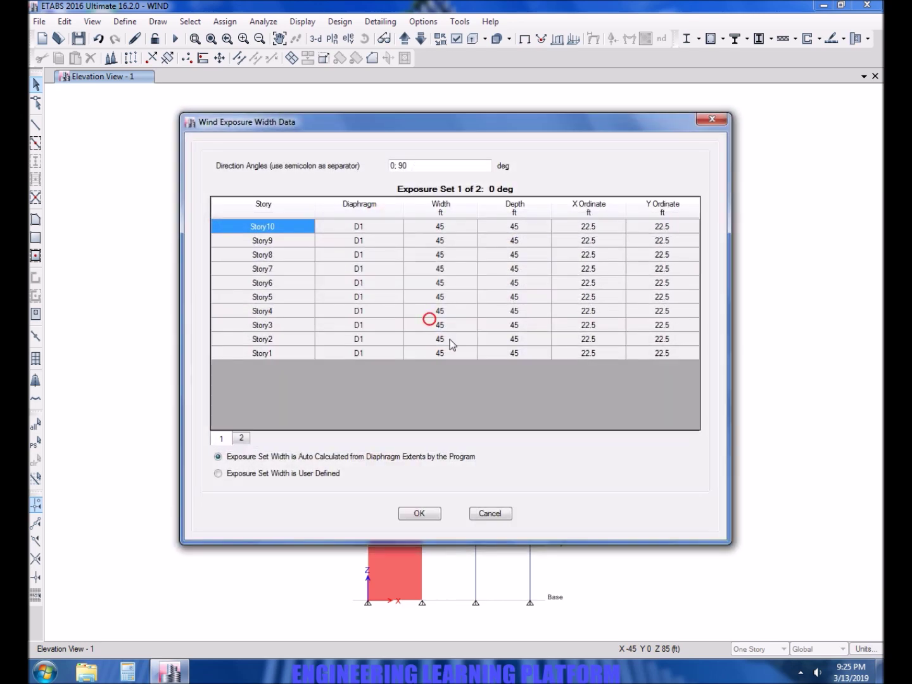
click(242, 439)
click(242, 438)
click(221, 438)
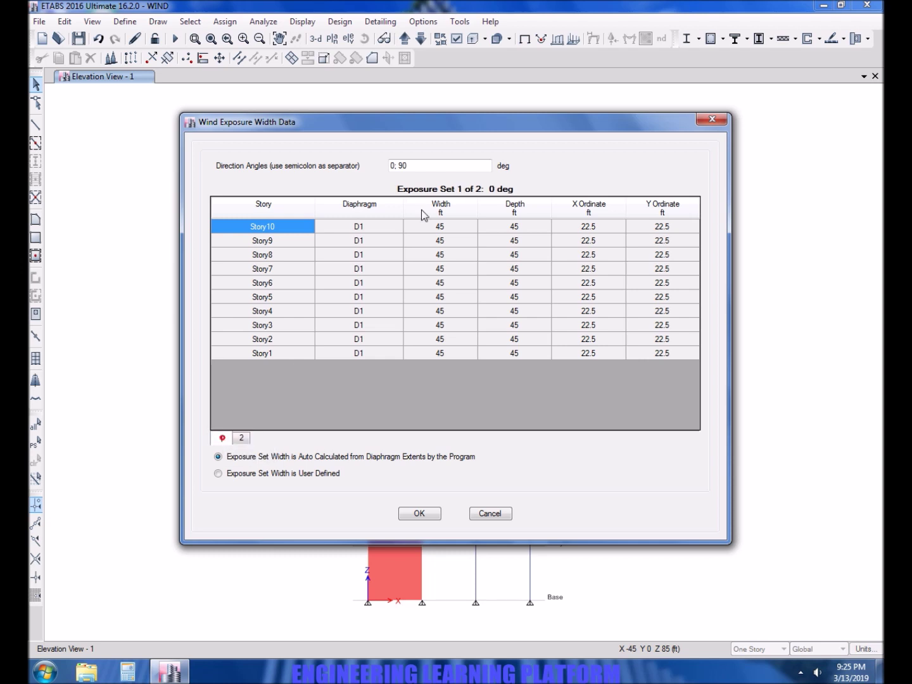
double_click(433, 165)
drag(382, 166, 381, 166)
click(413, 166)
click(418, 513)
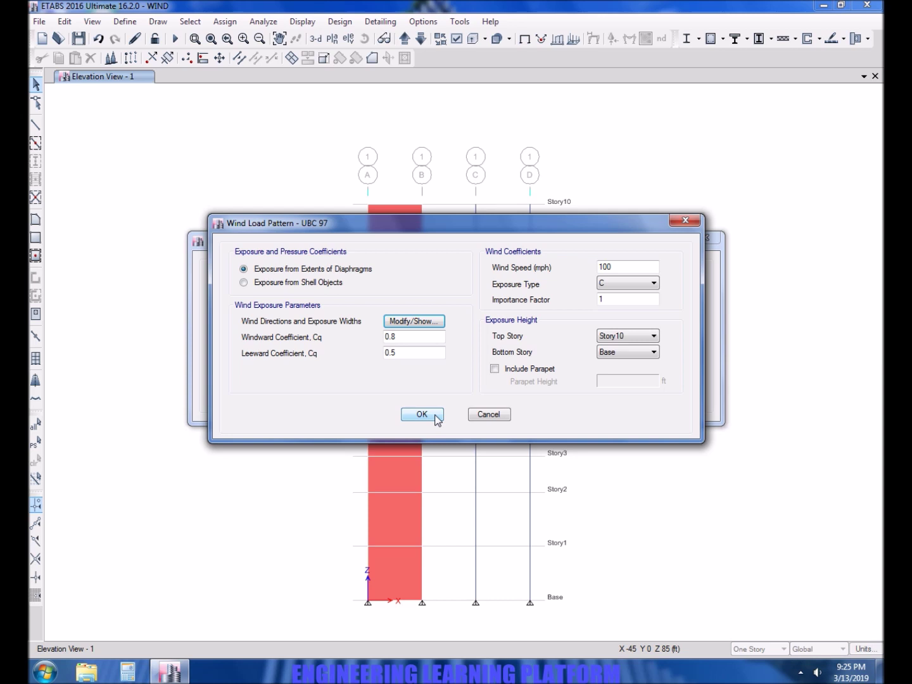
- Apply importance factor 1.15 to the UBC 97 wind parameters and save the Wind pattern
click(616, 301)
text(.15)
click(429, 418)
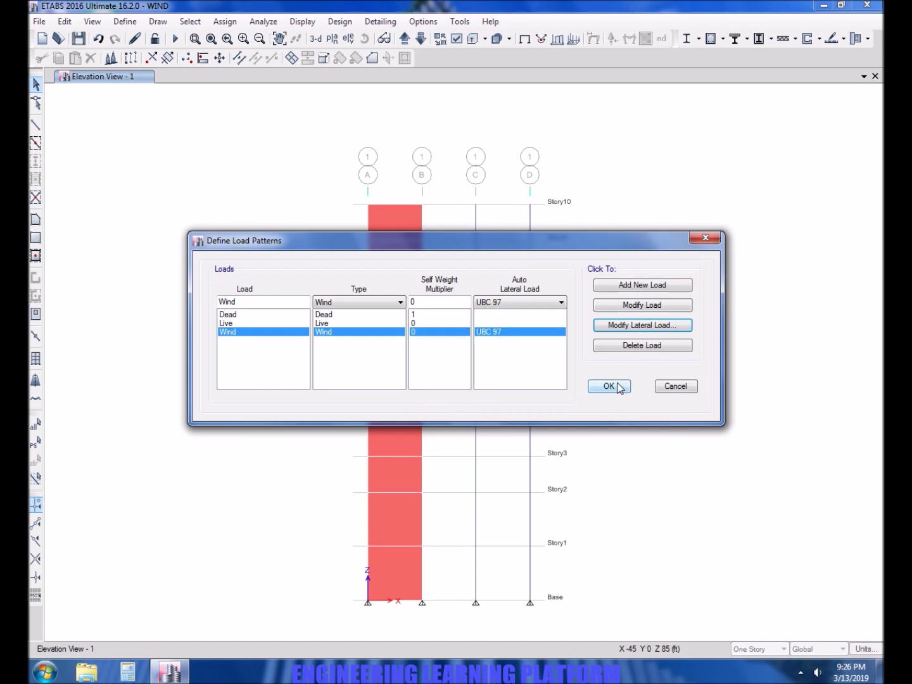
click(619, 388)
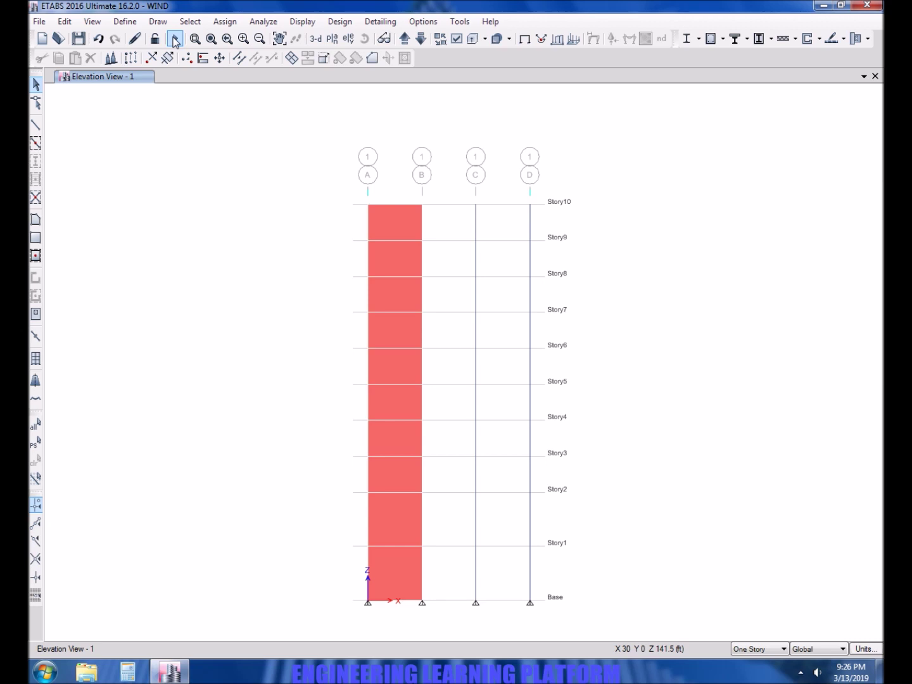
- Generate default design combinations for concrete frame and concrete shear wall design
click(125, 22)
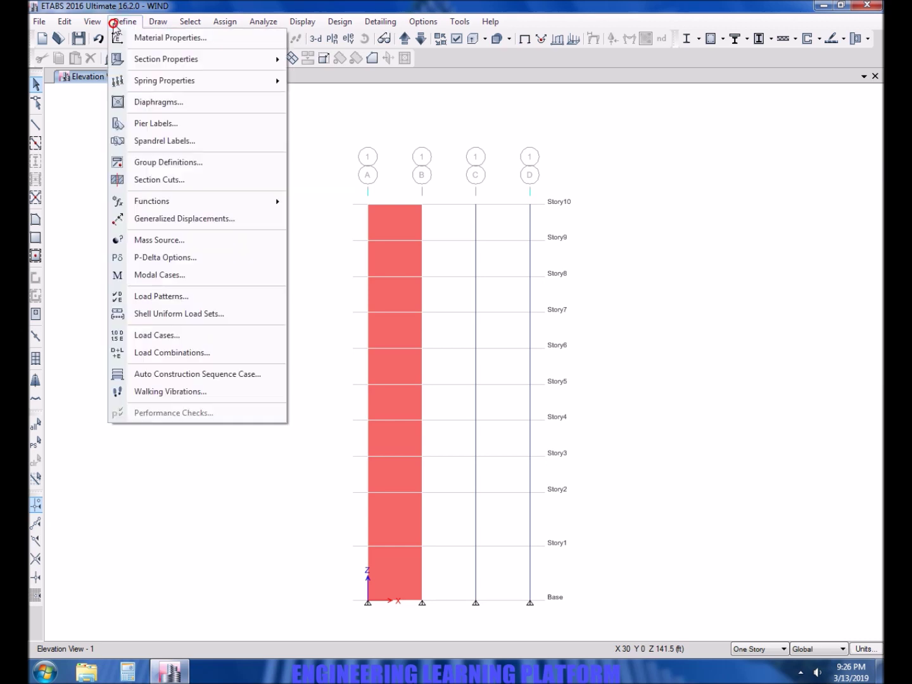
click(155, 356)
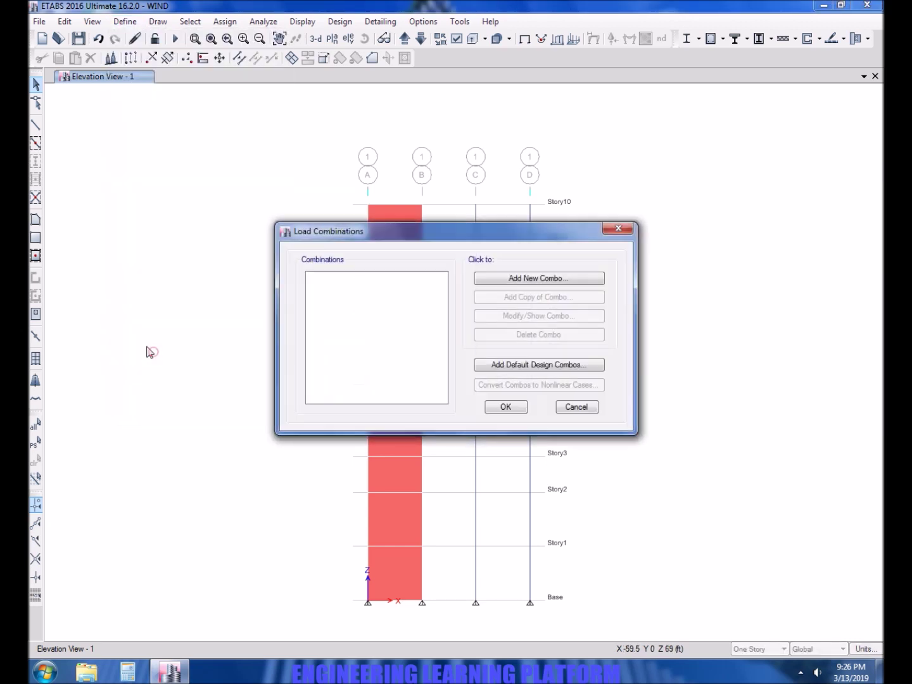
click(520, 365)
click(413, 314)
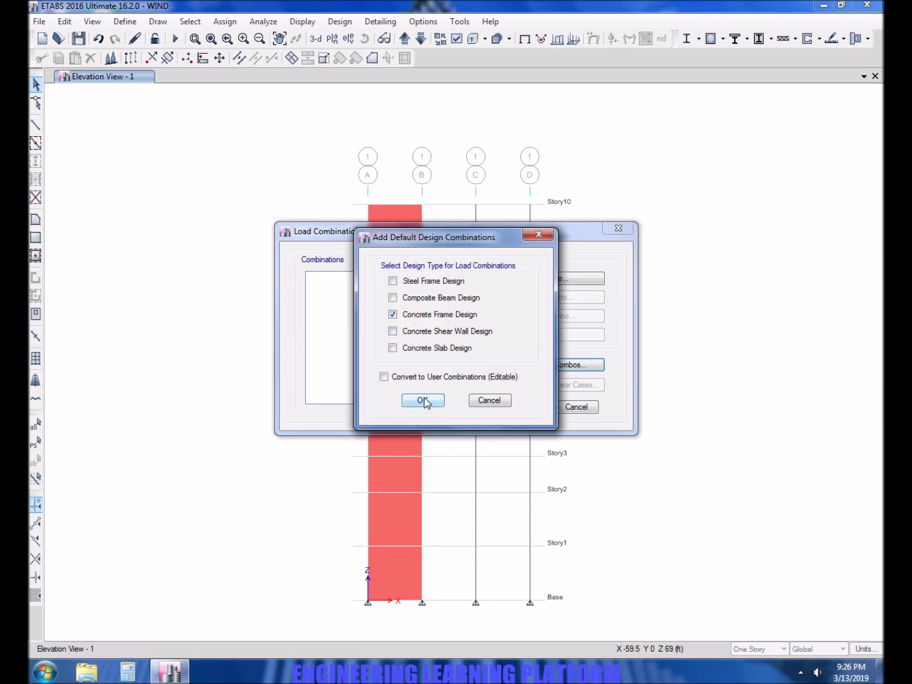
click(431, 331)
click(425, 400)
- Inspect the DCon3 and DWal6 definitions unchanged, close the combinations list and run the analysis
double_click(343, 296)
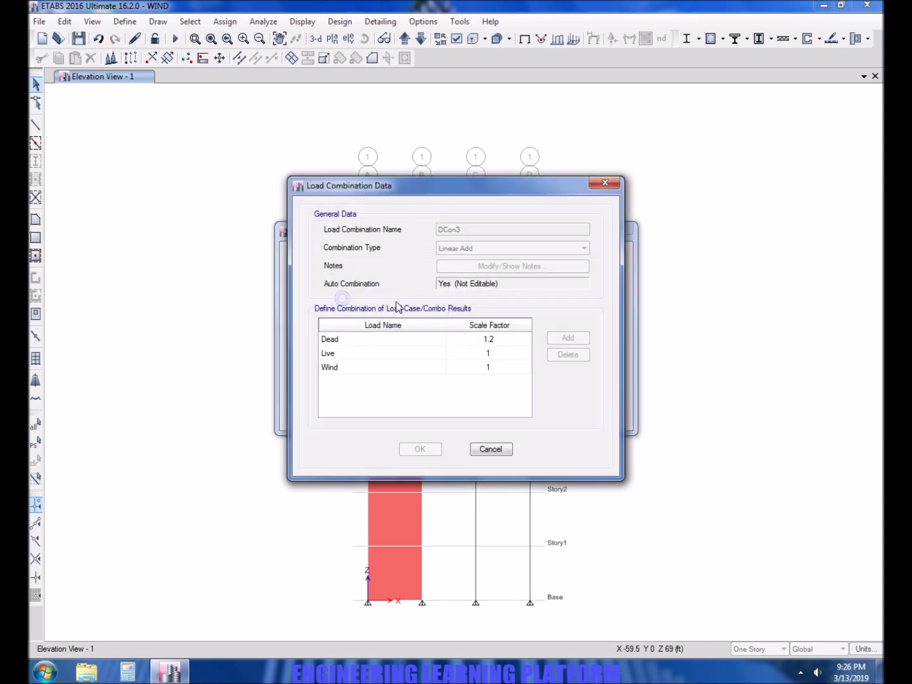
click(490, 449)
double_click(382, 373)
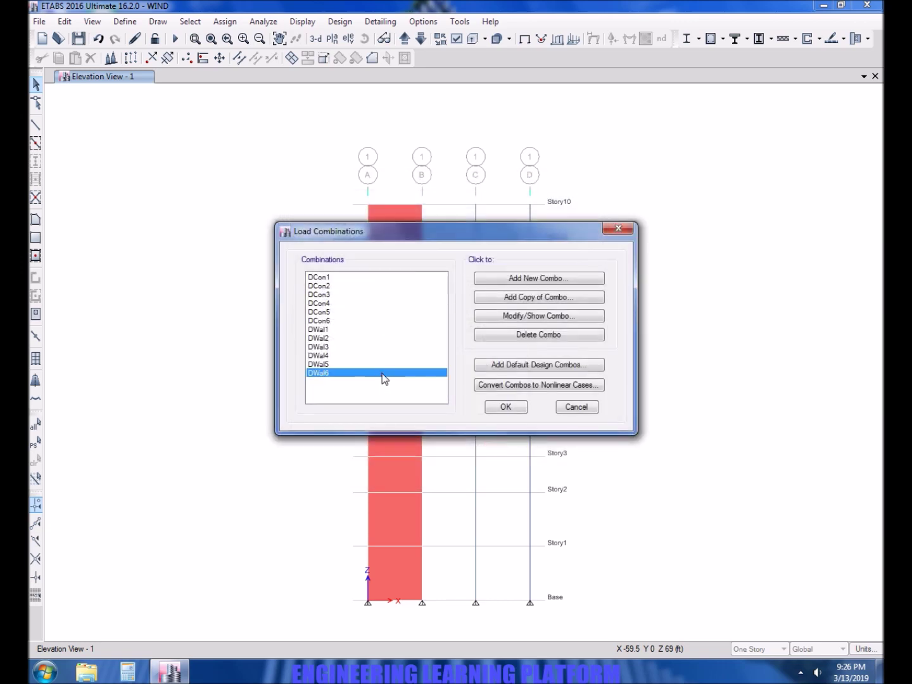
click(490, 449)
click(505, 407)
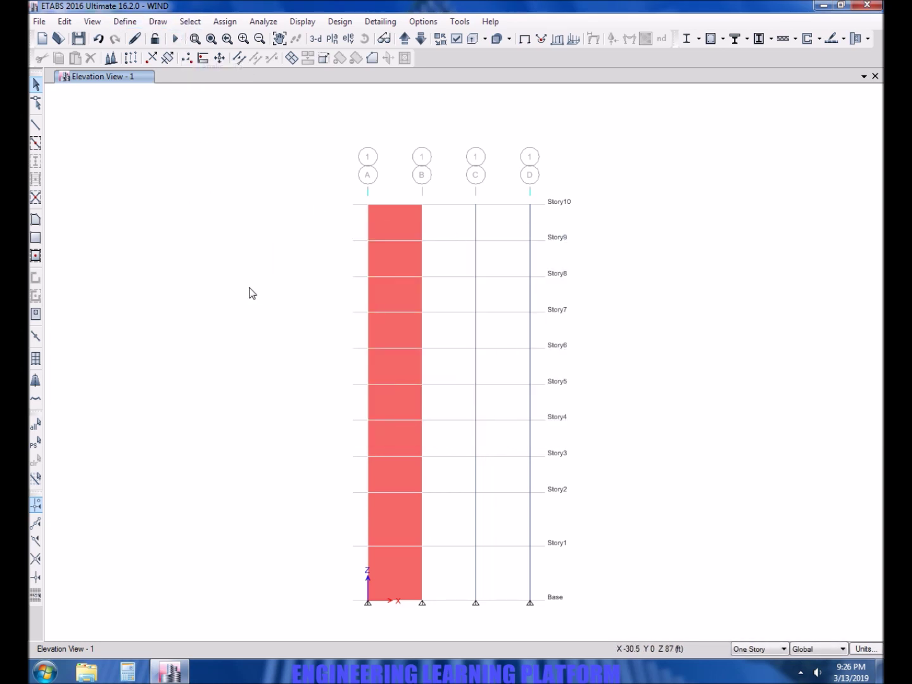
click(177, 39)
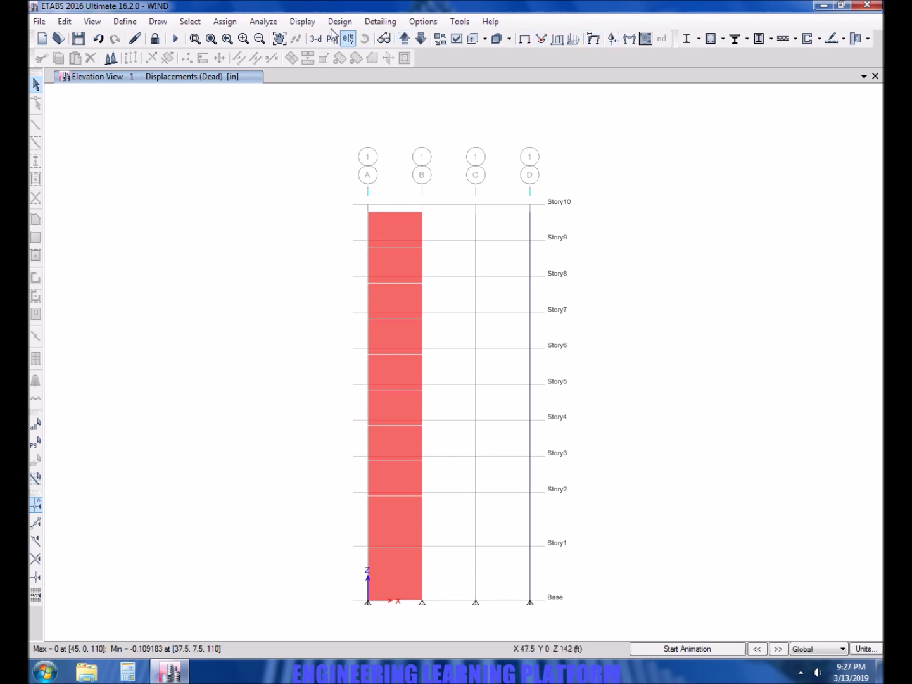
- Show the Story Drifts table from Analysis > Results > Displacements
click(291, 25)
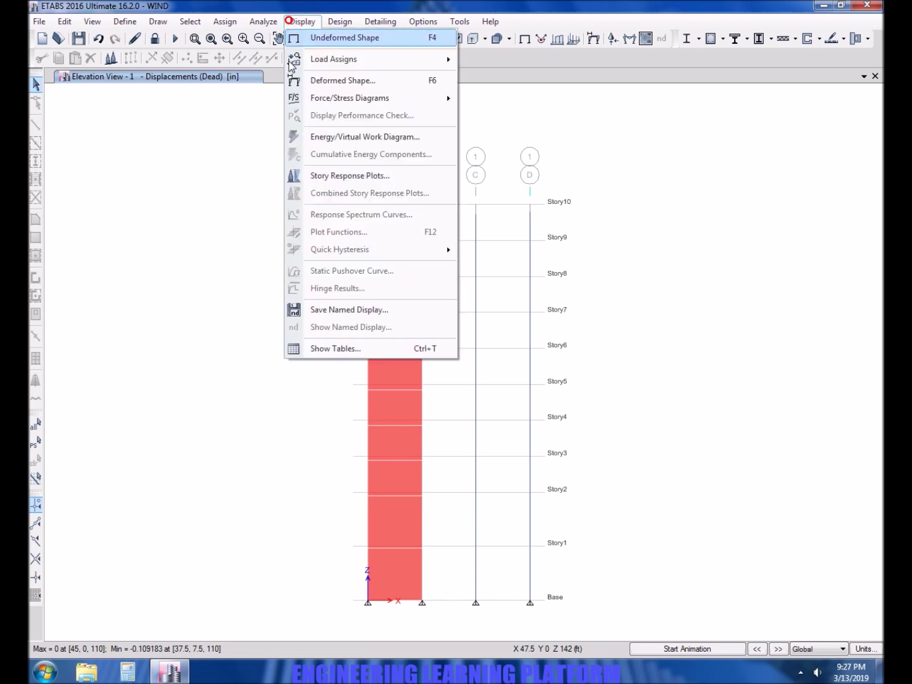
click(347, 349)
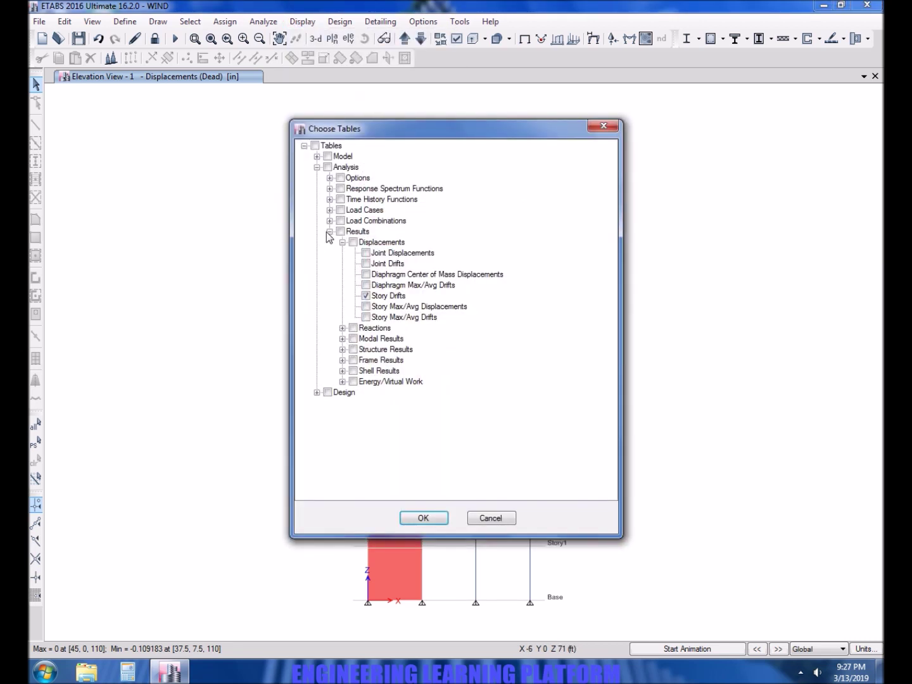
click(365, 296)
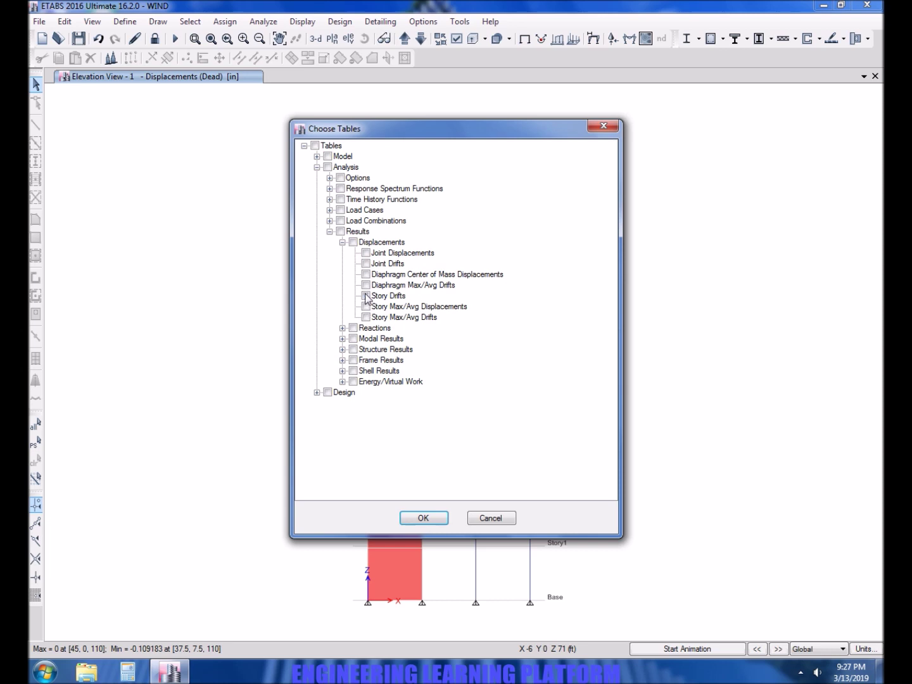
click(329, 231)
click(316, 167)
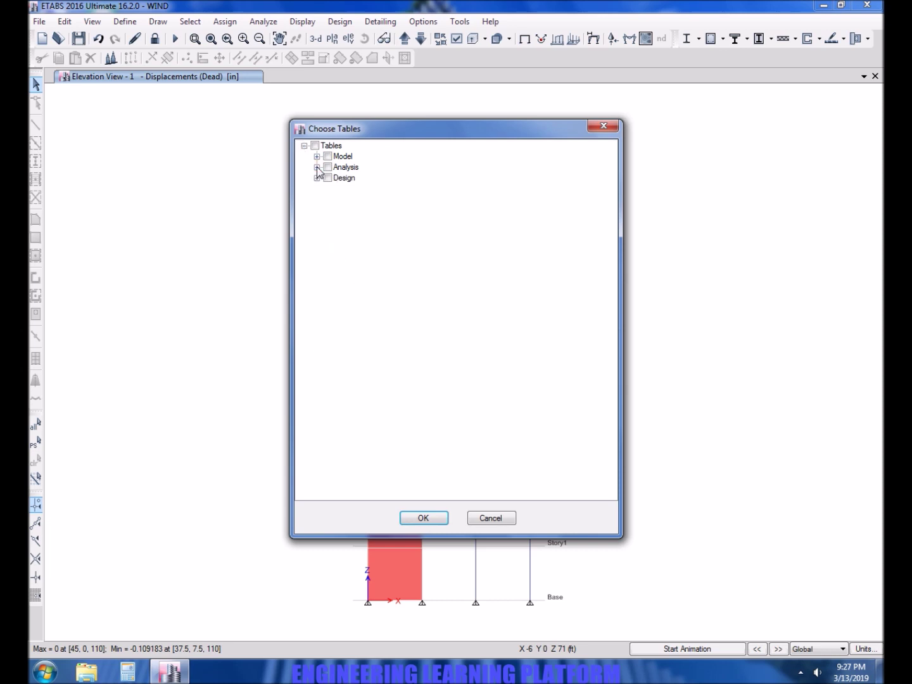
click(316, 167)
click(329, 231)
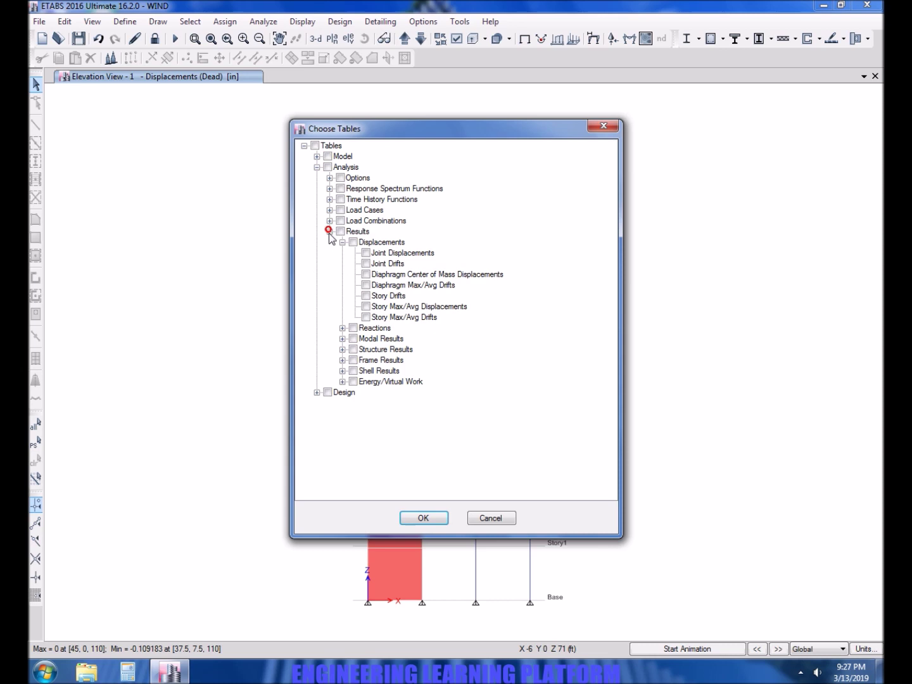
click(366, 295)
click(442, 525)
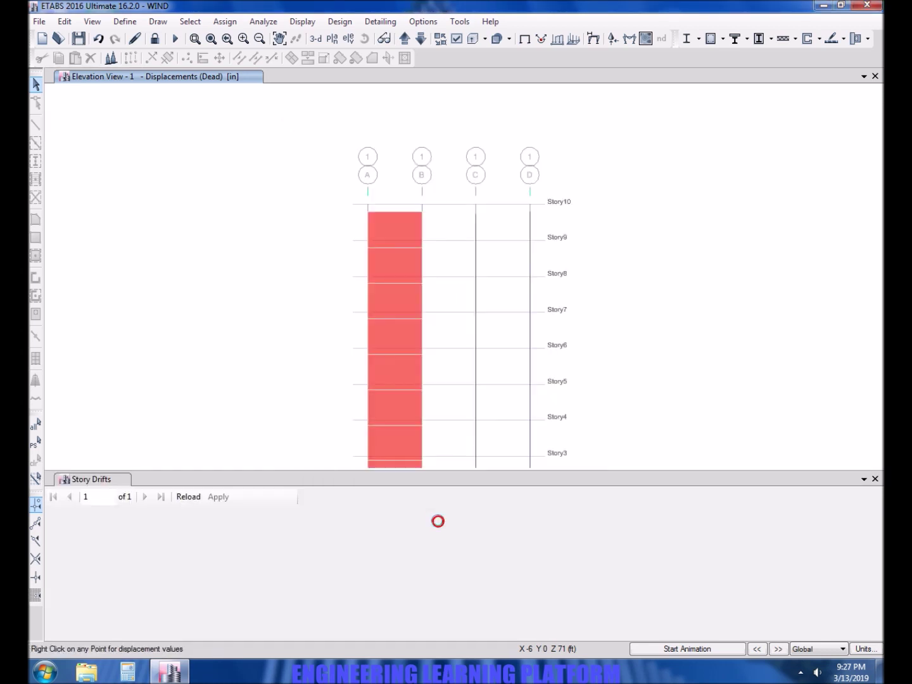
- Look at the Load Case/Combo column's filter and sort options, then dismiss them
click(173, 521)
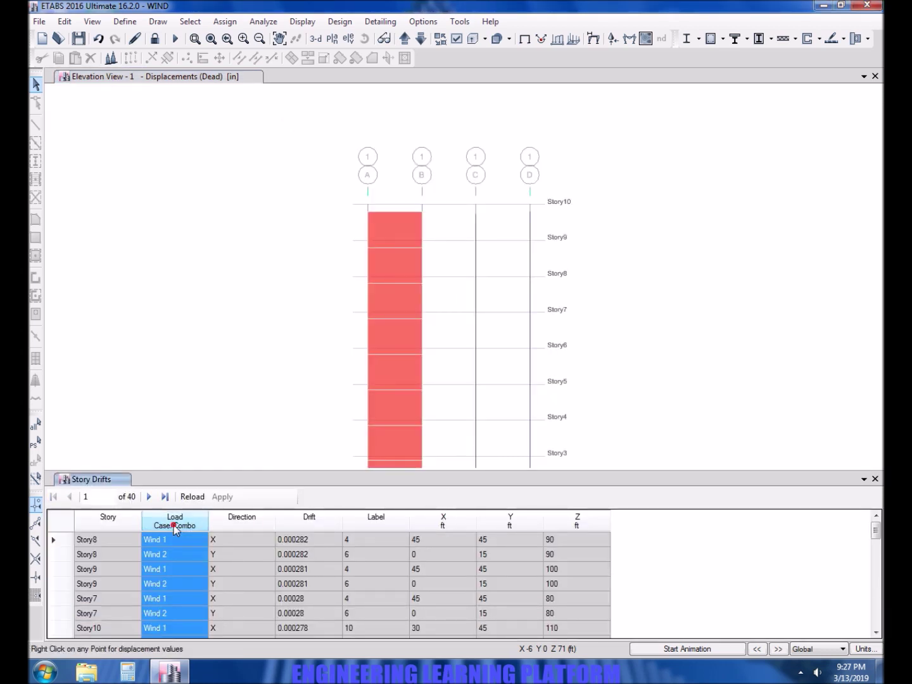
right_click(175, 525)
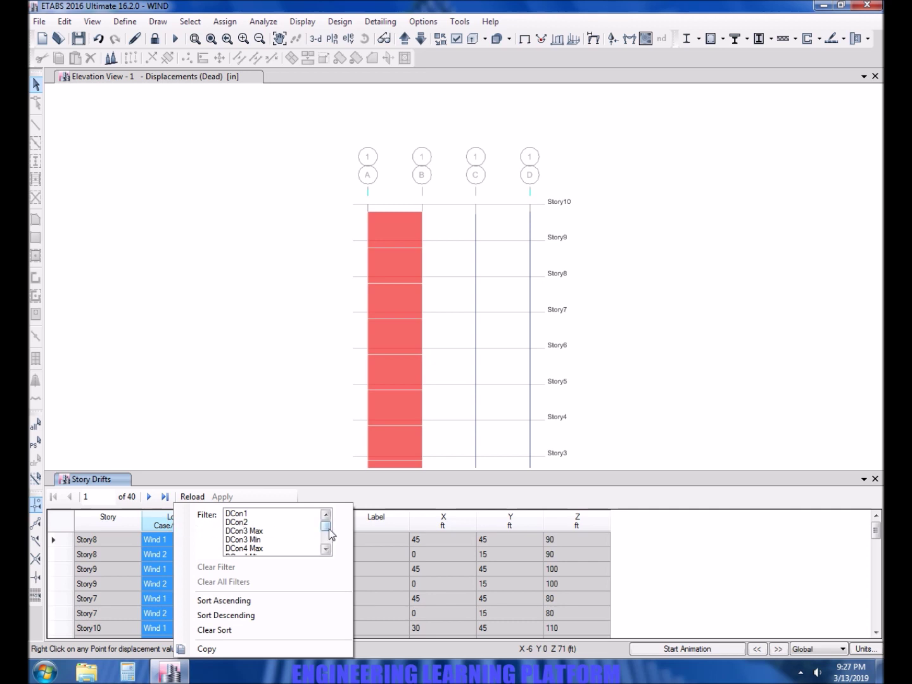
drag(328, 528, 328, 546)
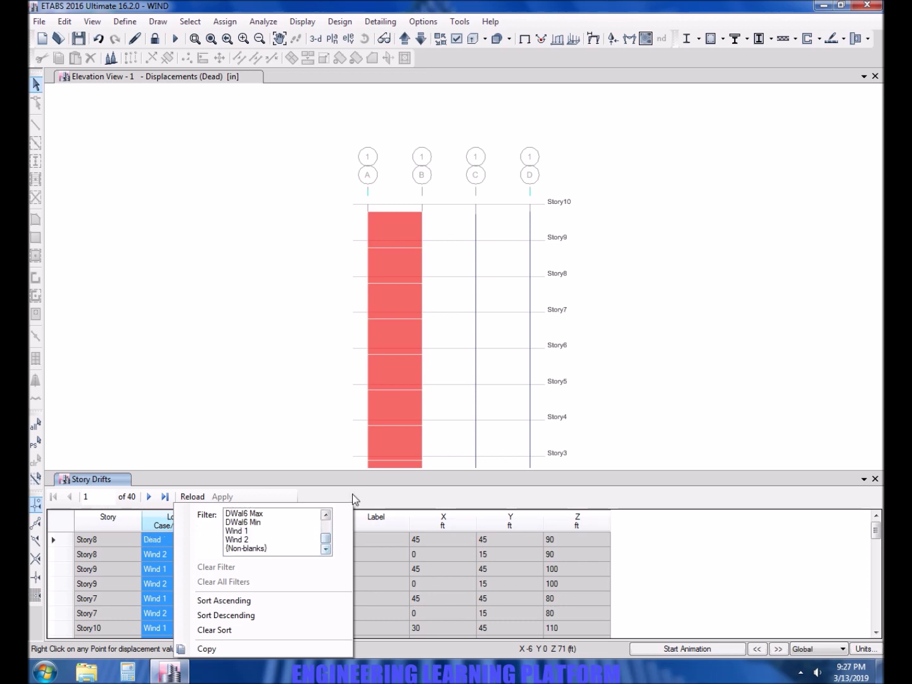
click(353, 494)
- Sort the Drift column descending so Story8's 0.000282 drift is on top
click(334, 521)
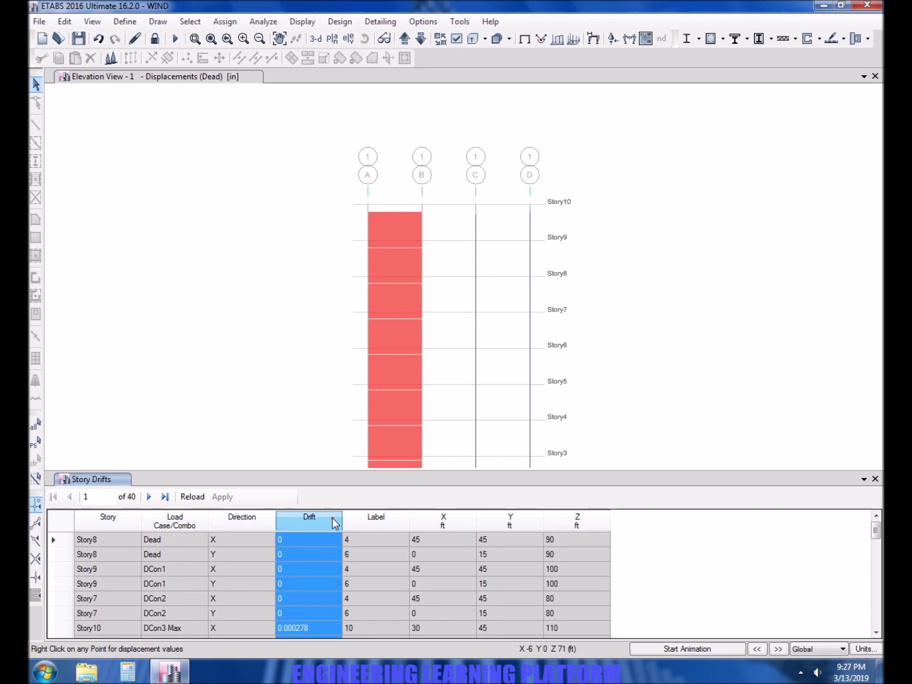
click(334, 522)
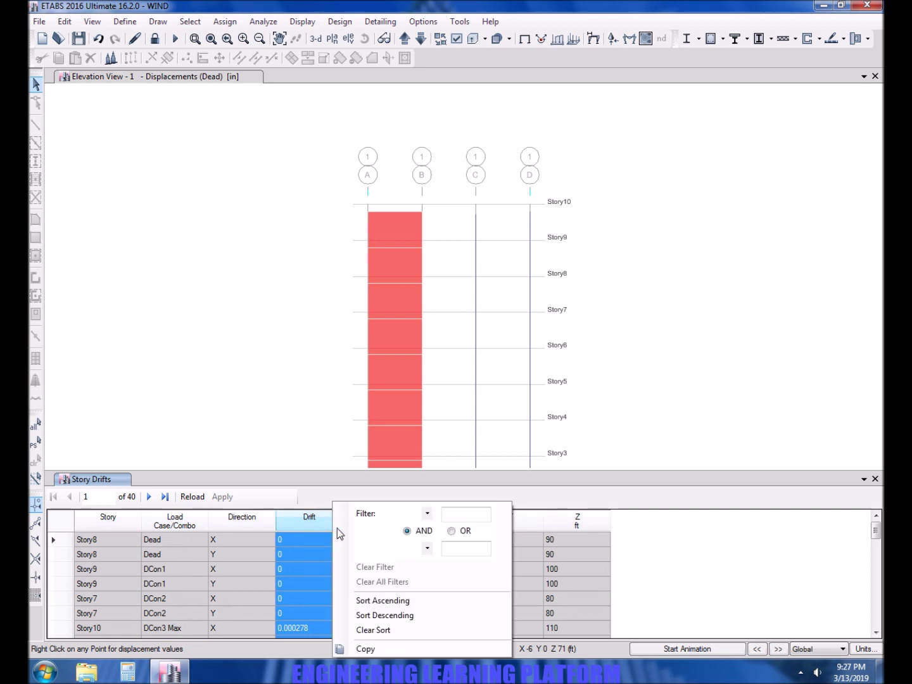
click(385, 615)
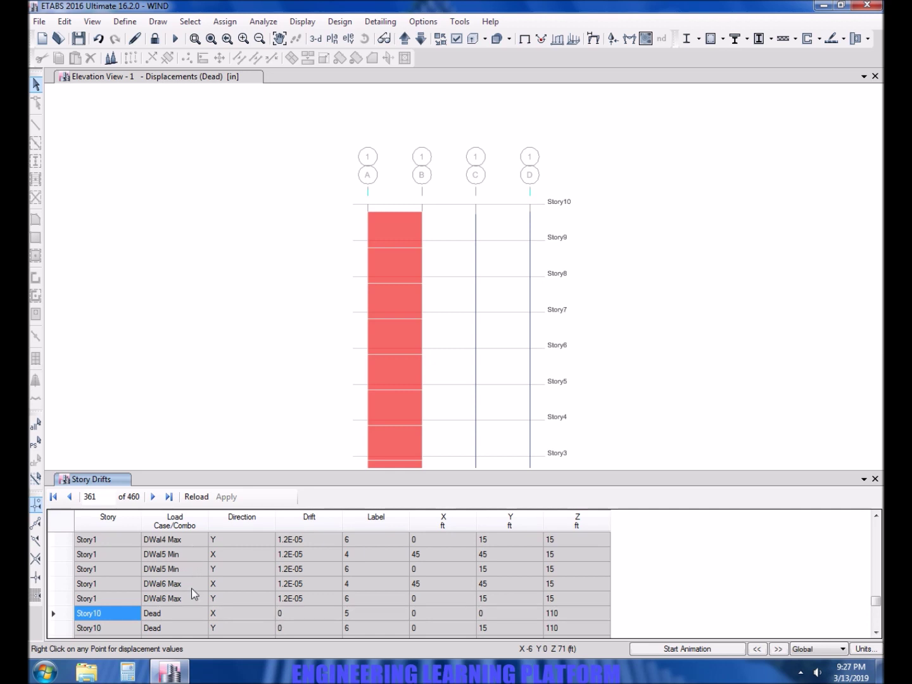
click(310, 525)
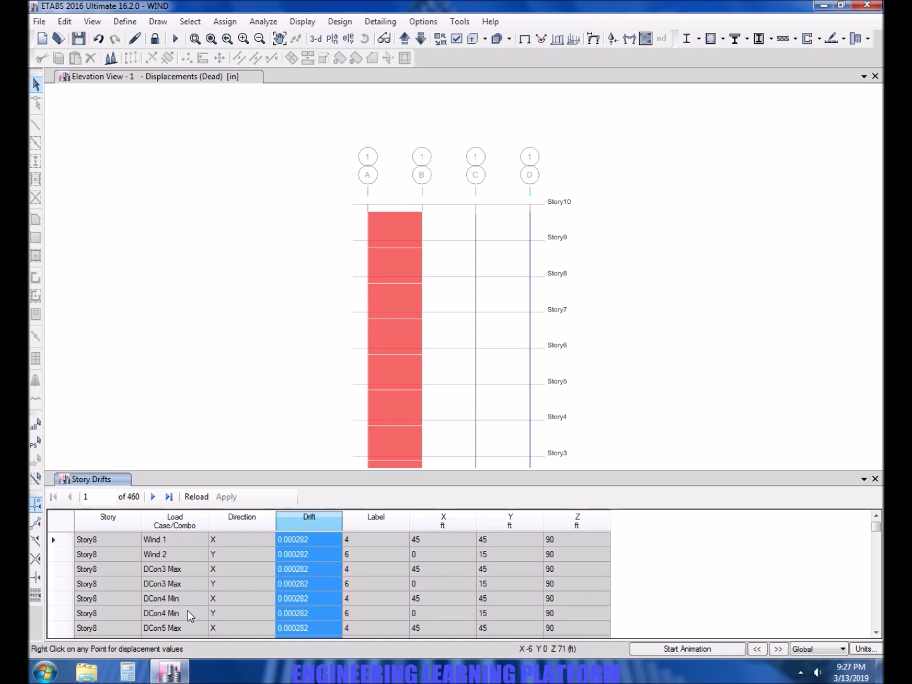
click(188, 569)
click(120, 22)
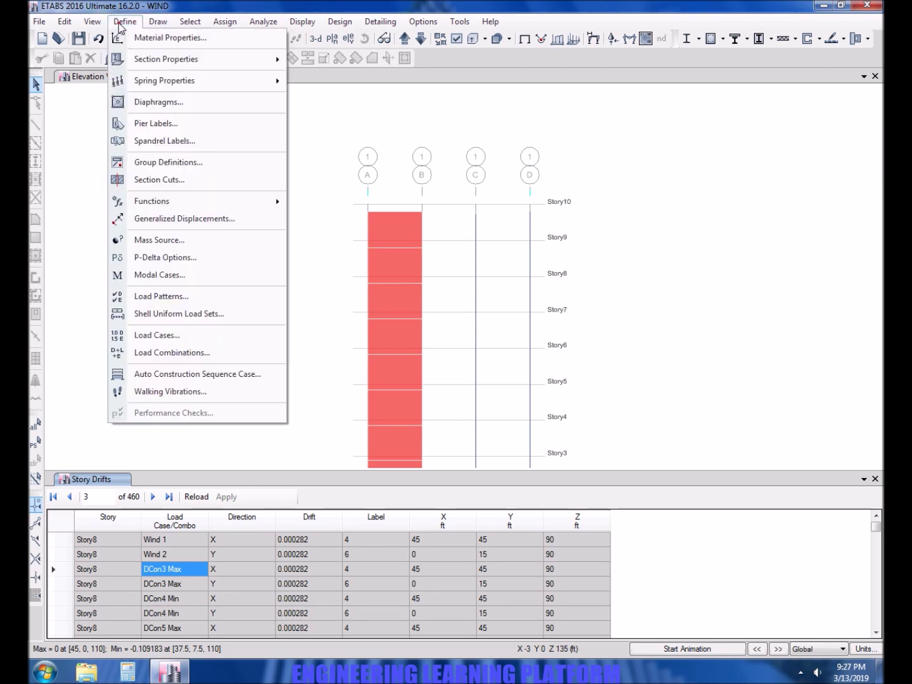
click(209, 354)
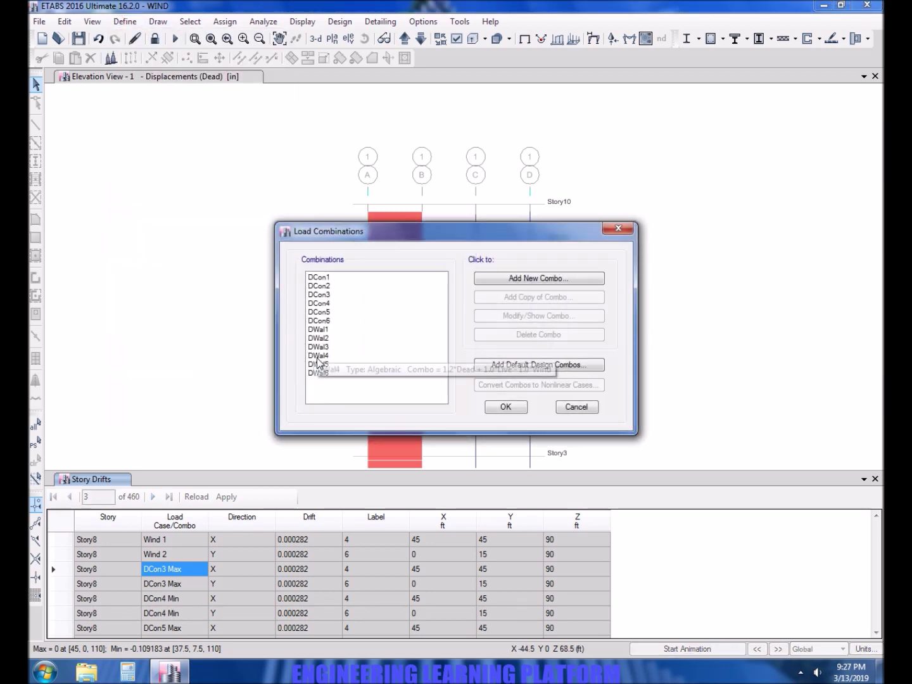
click(329, 294)
click(526, 317)
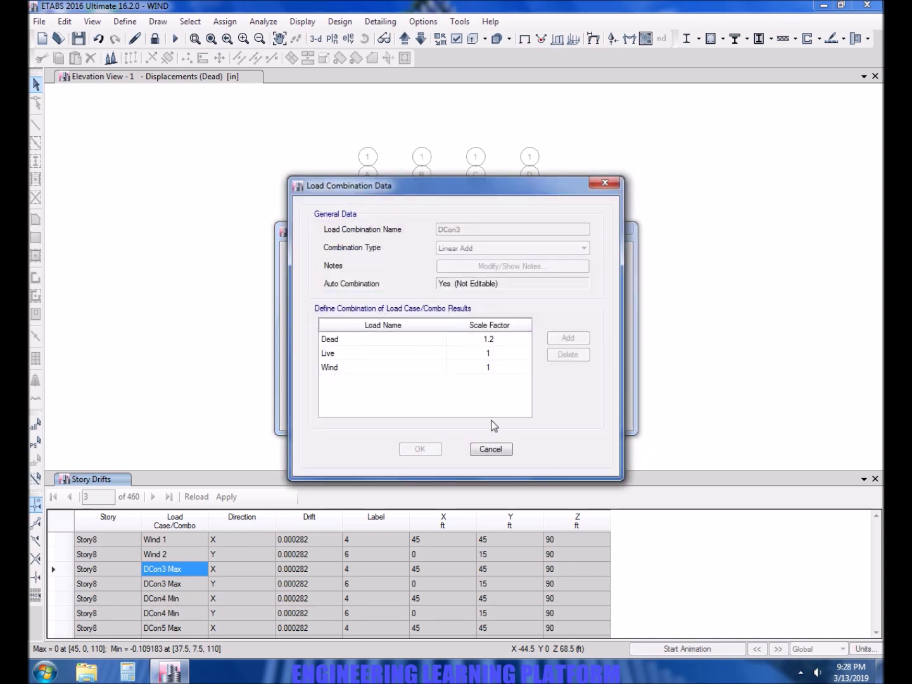
click(491, 449)
click(595, 411)
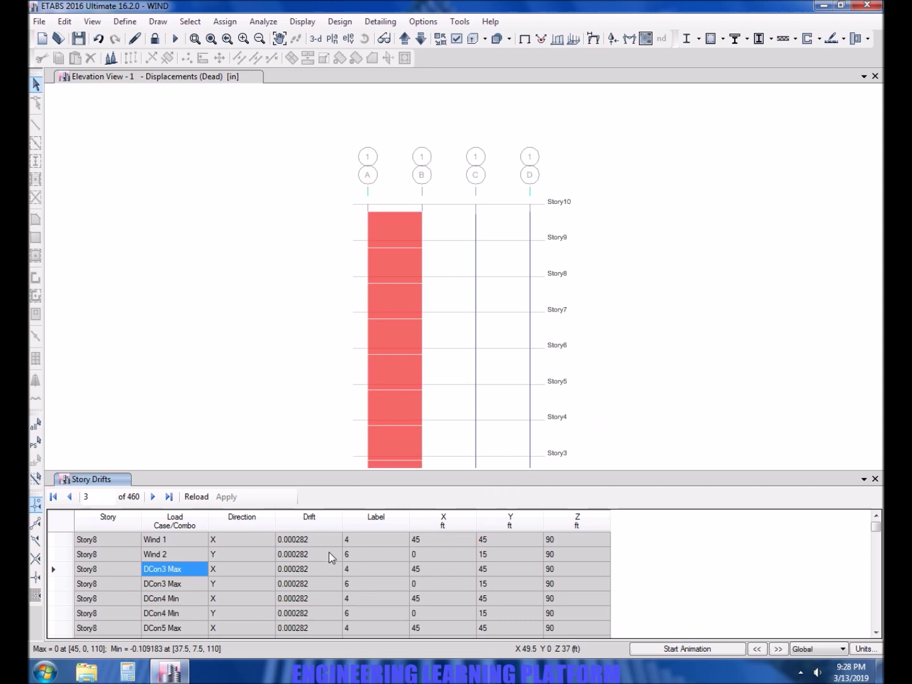
- Select the 0.000282 and DCon3 Max drift cells, then zoom out to show Story10 down to Base
click(312, 542)
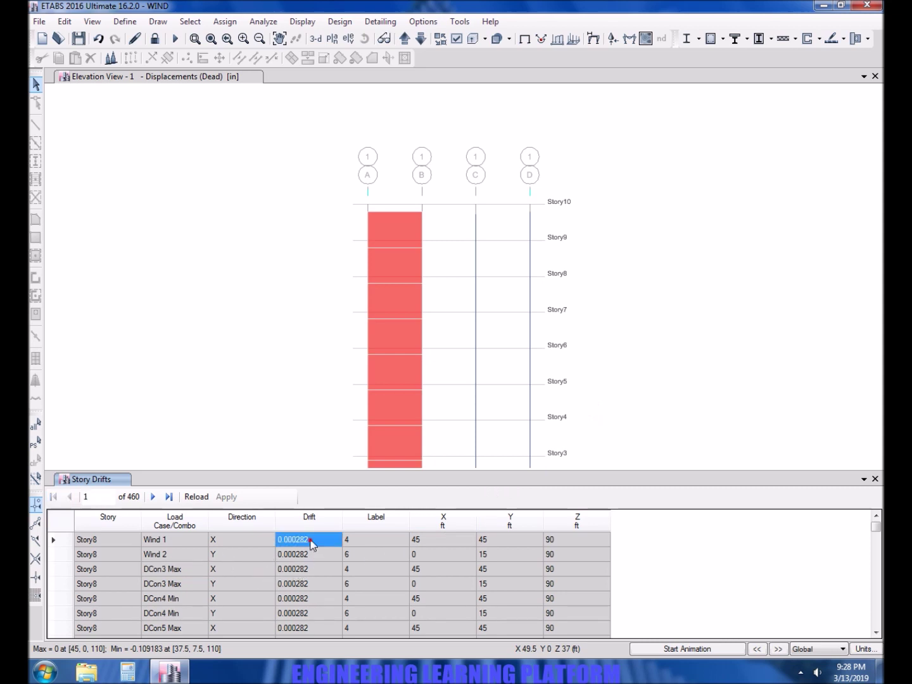
click(311, 570)
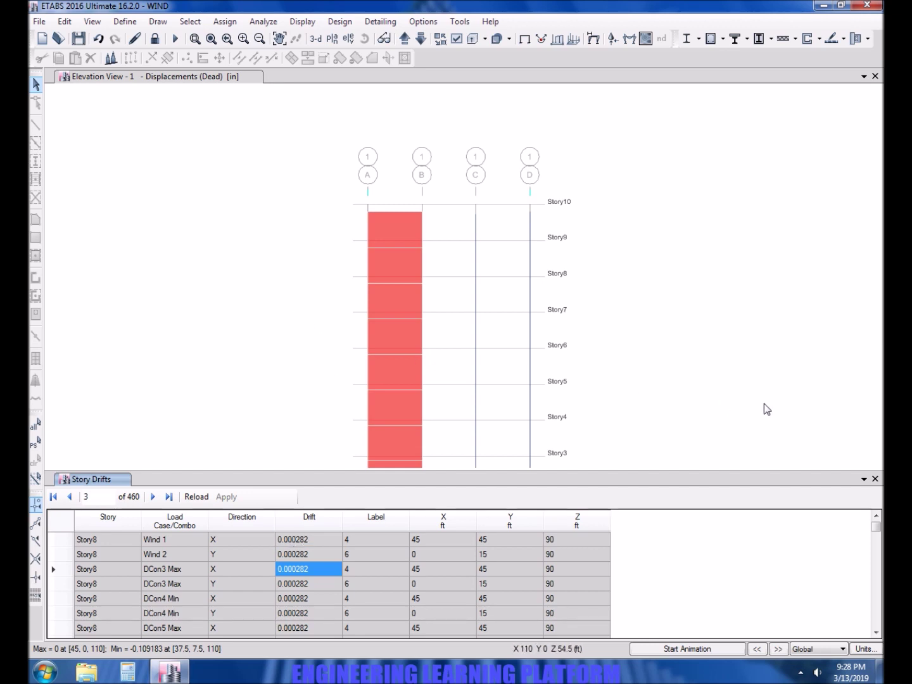
scroll(766, 409, down, 3)
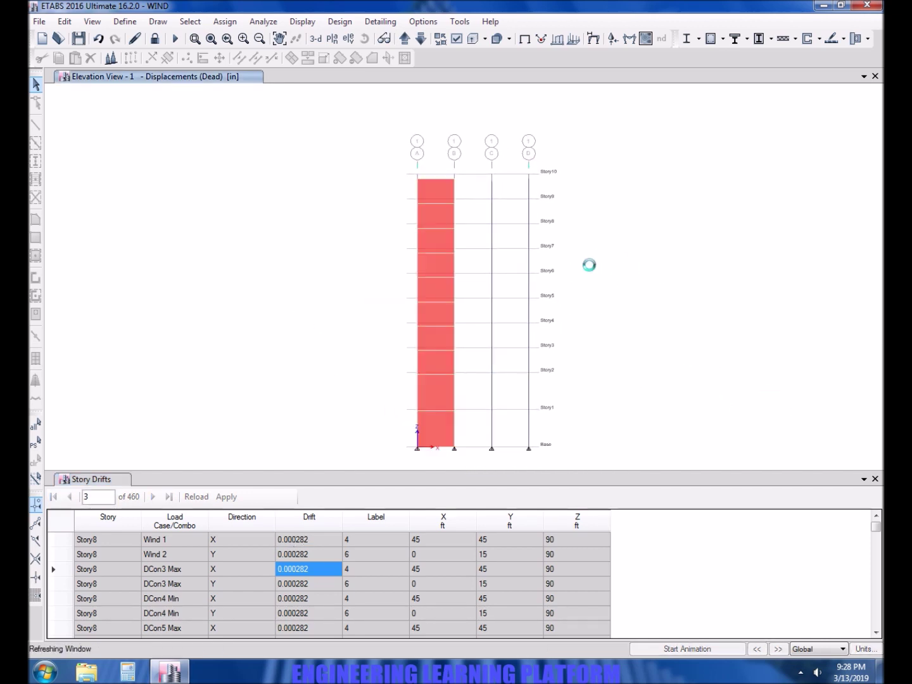